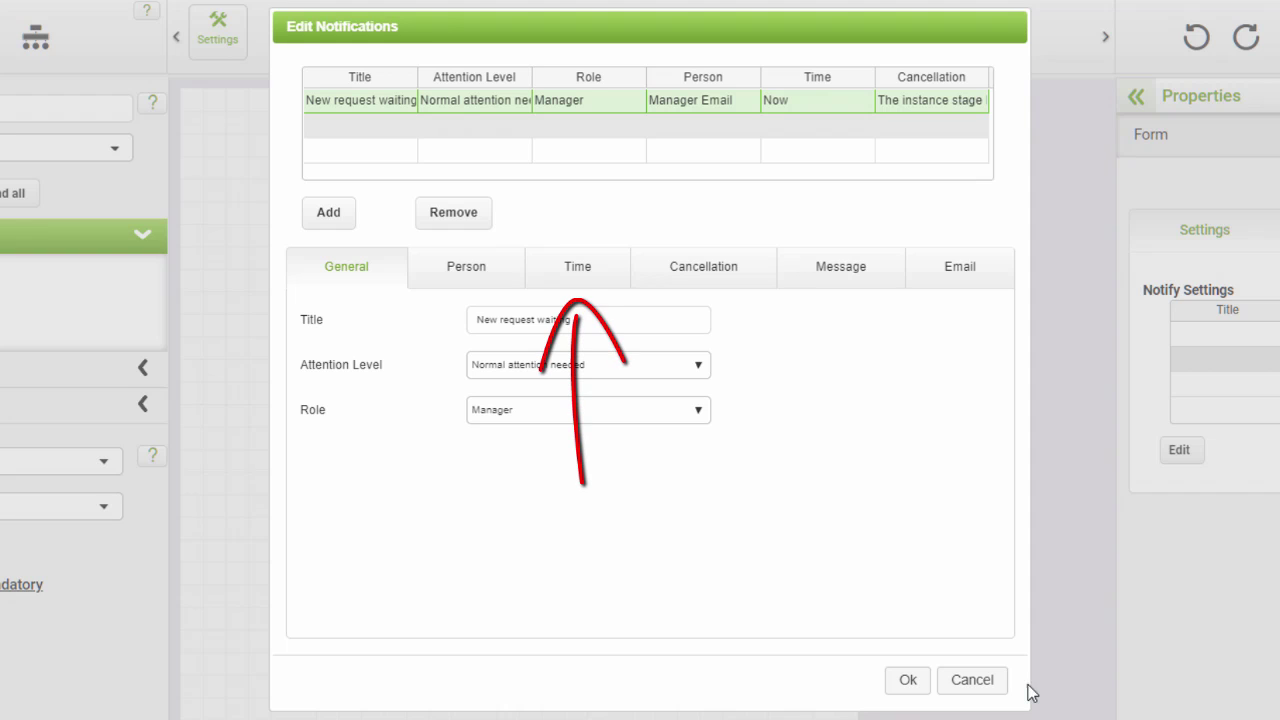
- Try sending the new request notification every 2 working days until the next stage is reached, and return its sending time to Now
{"action": "left_click", "coordinate": [580, 271]}
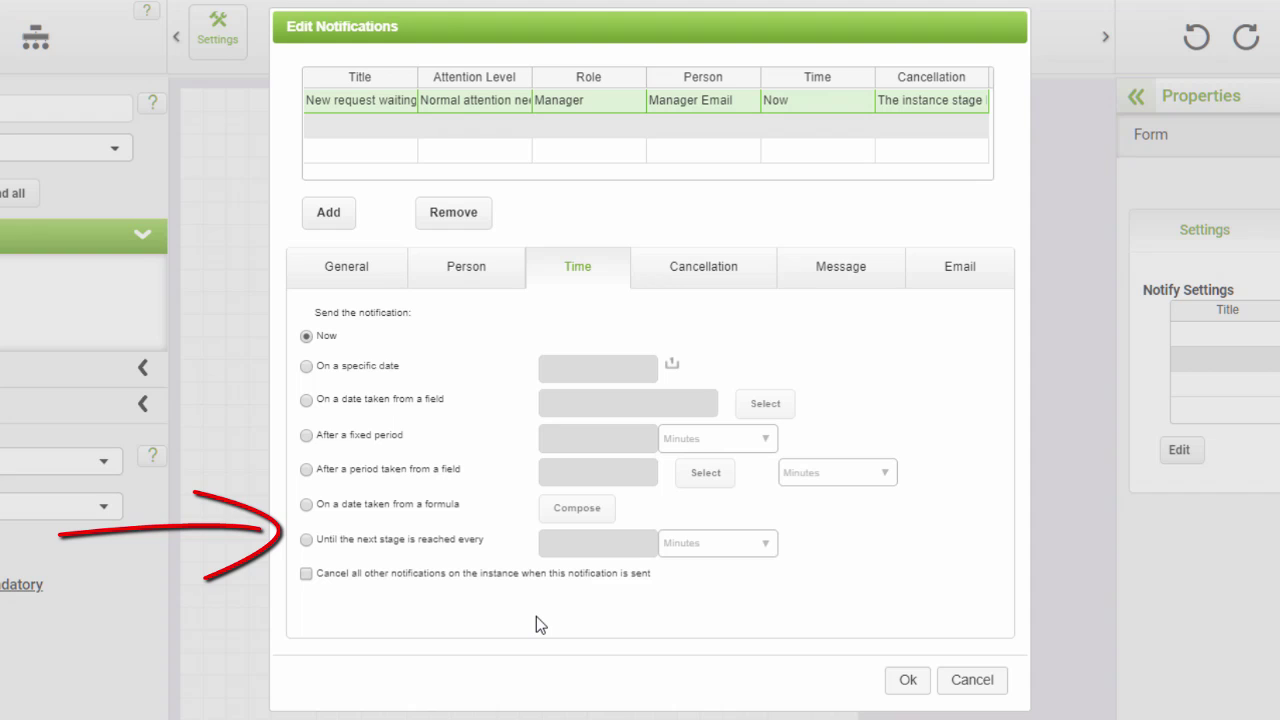
{"action": "left_click", "coordinate": [307, 540]}
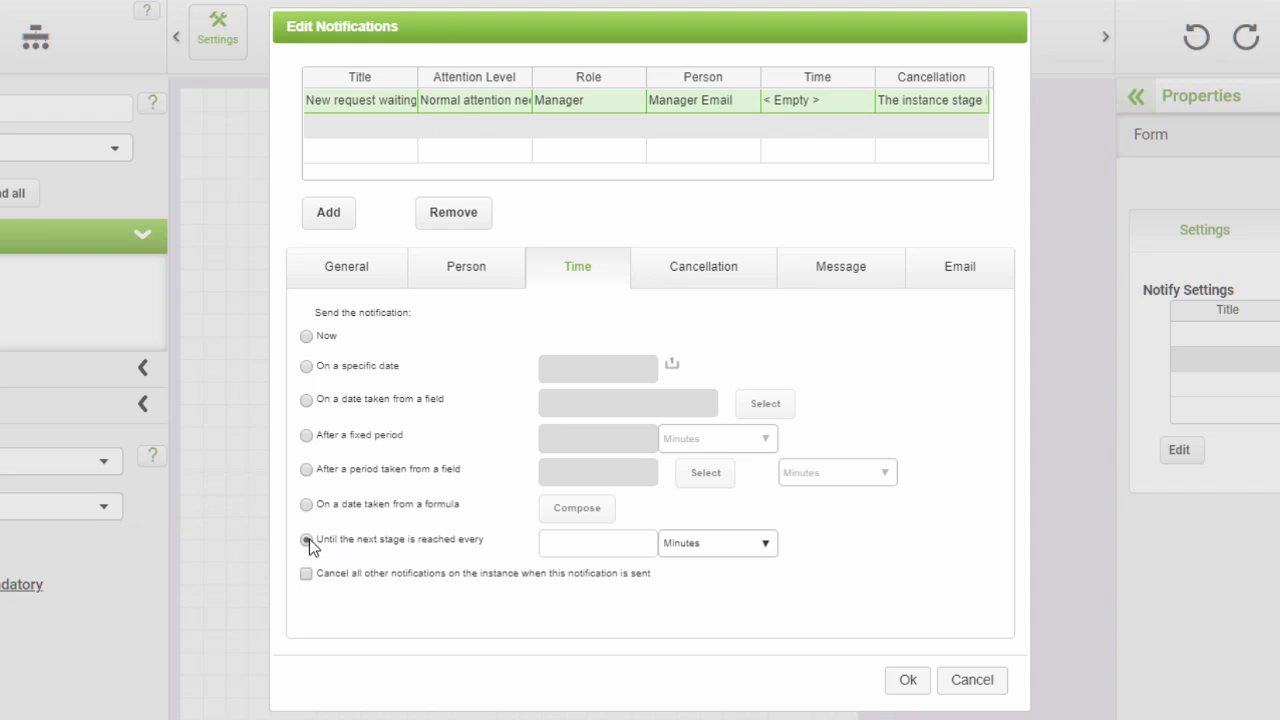
{"action": "left_click", "coordinate": [607, 545]}
{"action": "type", "text": "2"}
{"action": "left_click", "coordinate": [765, 549]}
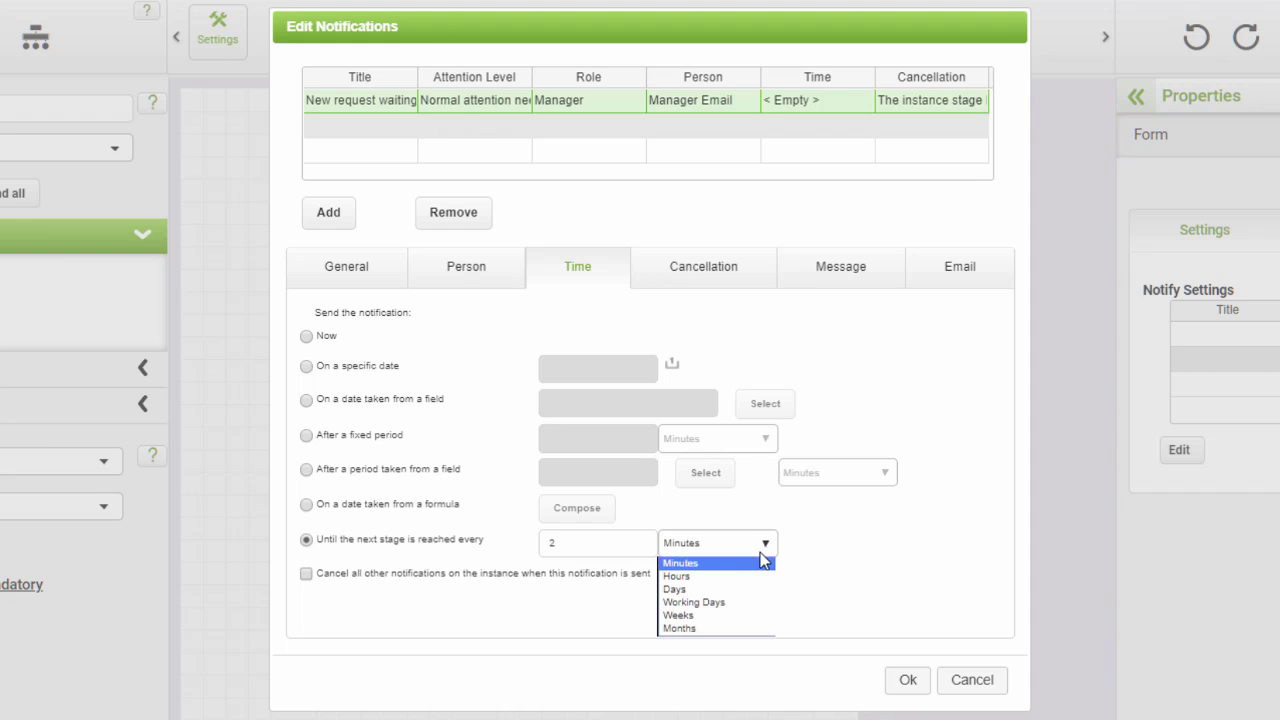
{"action": "left_click", "coordinate": [727, 603]}
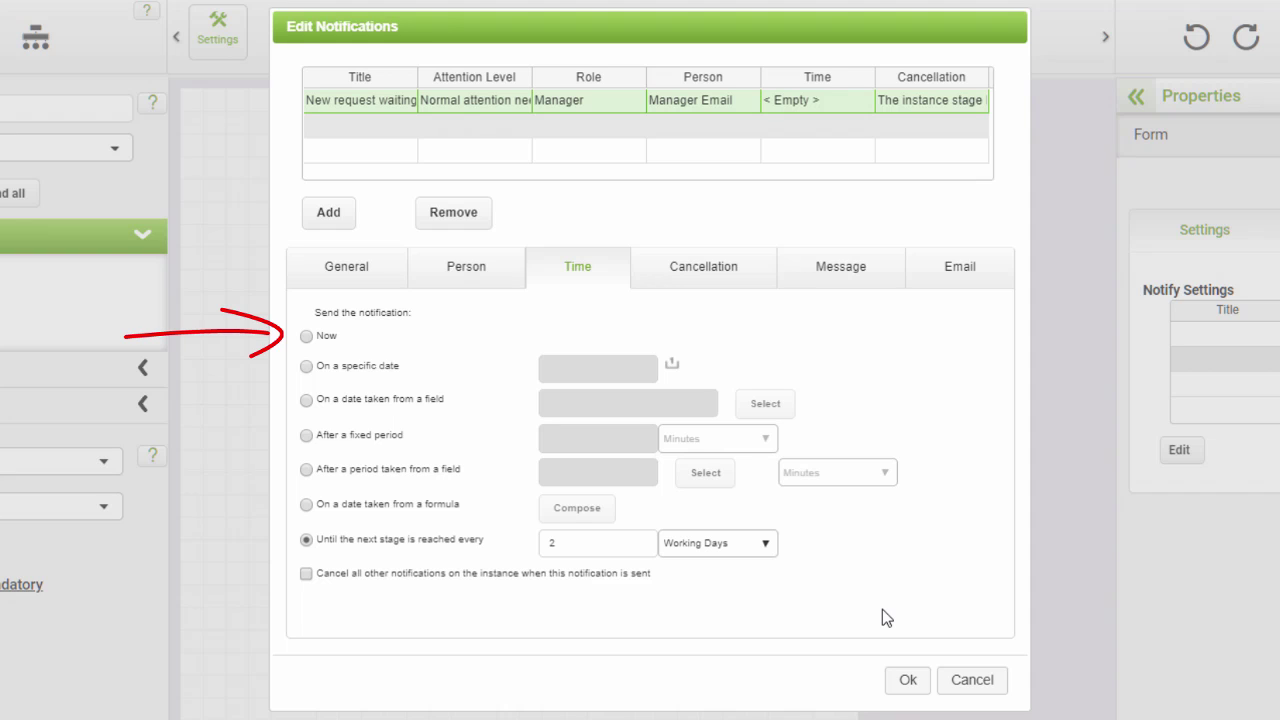
{"action": "left_click", "coordinate": [307, 337]}
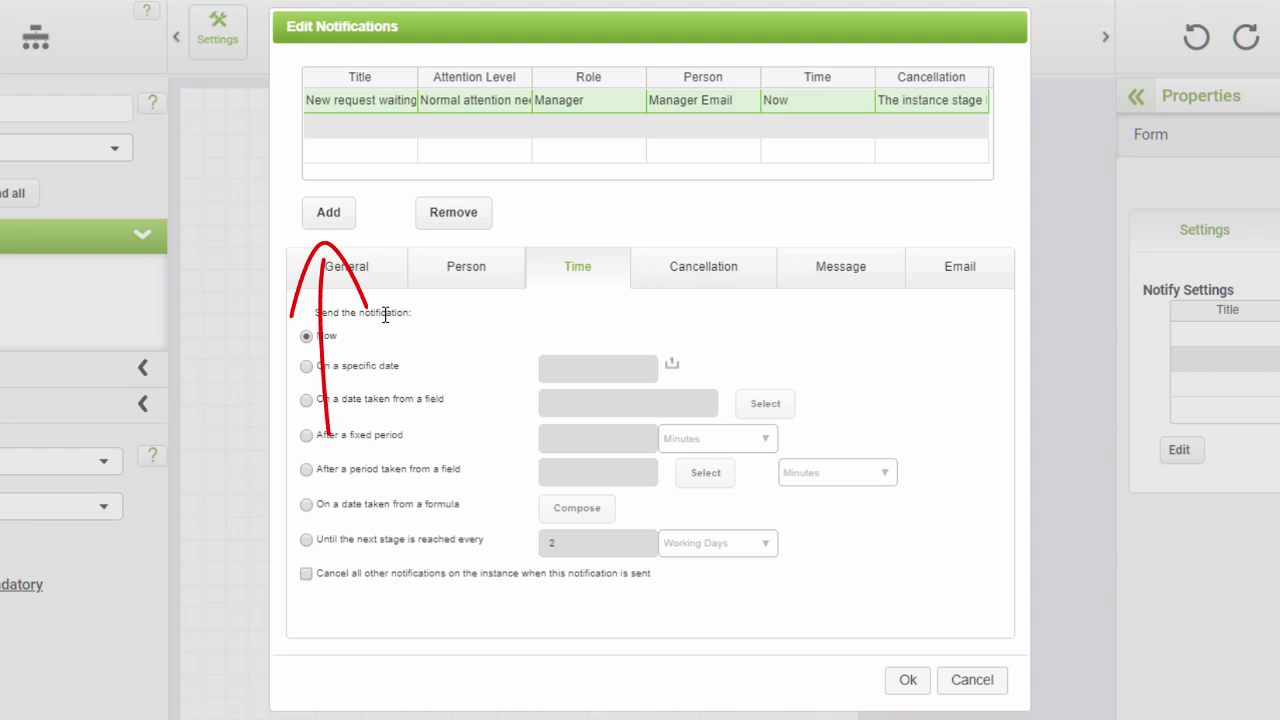
- Add a notification titled "Reminder of new request" with attention level High attention needed and the role Manager
{"action": "left_click", "coordinate": [336, 215]}
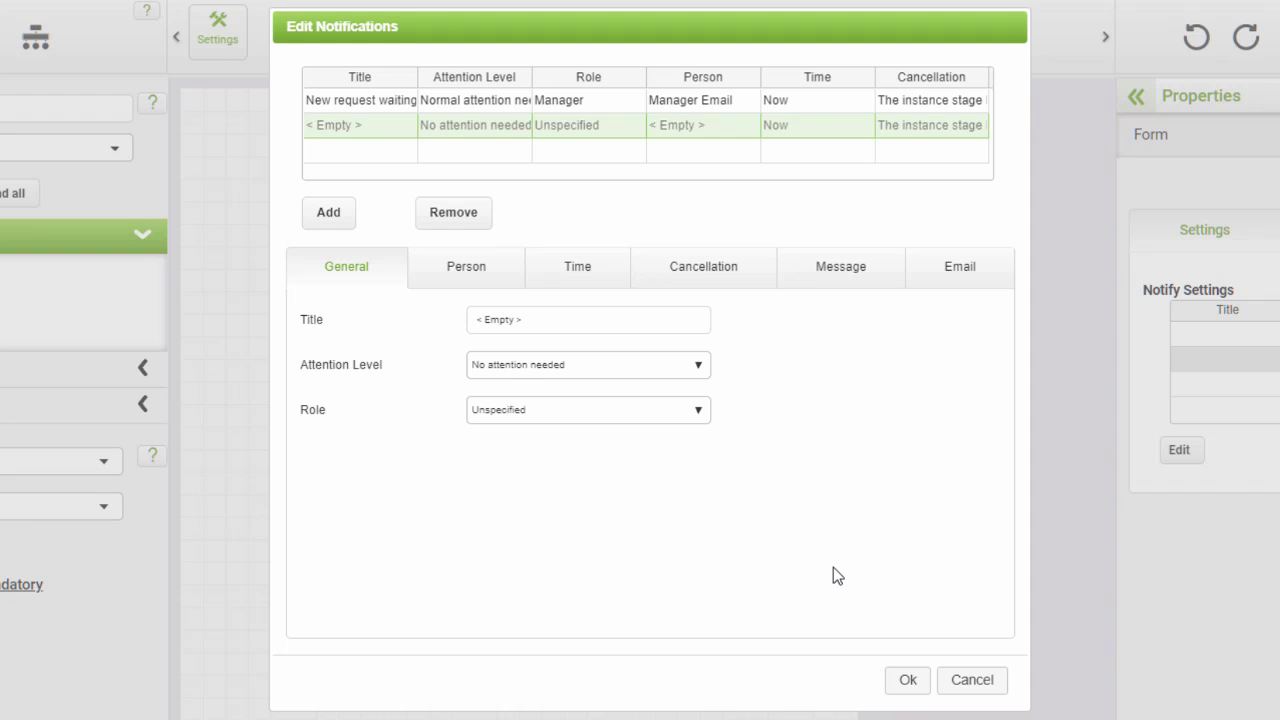
{"action": "left_click", "coordinate": [509, 319]}
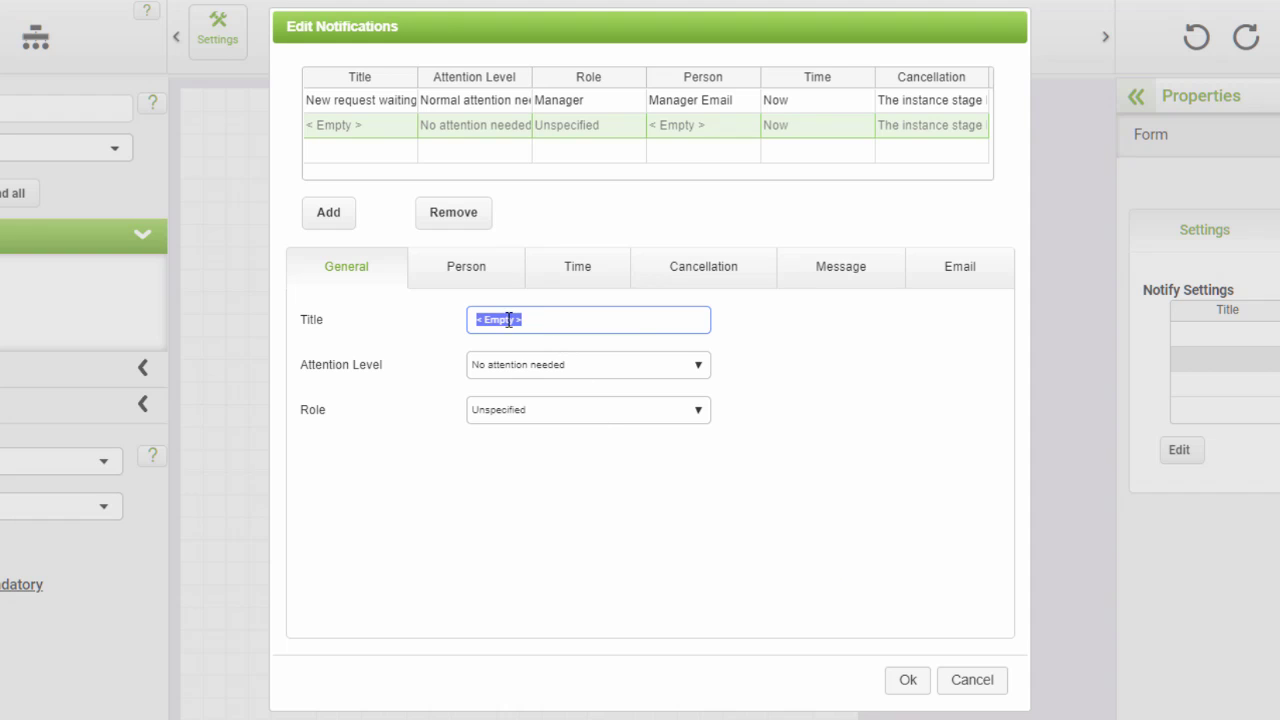
{"action": "type", "text": "Reminder of new request"}
{"action": "left_click", "coordinate": [697, 368]}
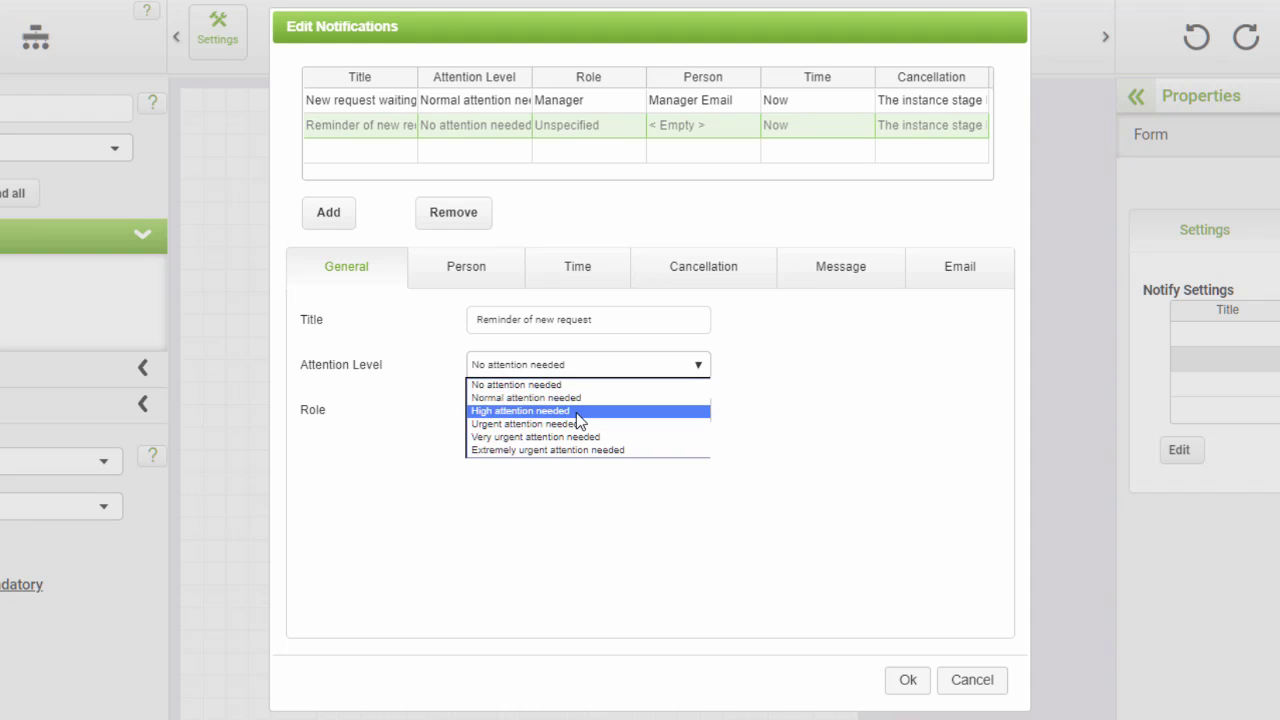
{"action": "left_click", "coordinate": [577, 411]}
{"action": "left_click", "coordinate": [699, 412]}
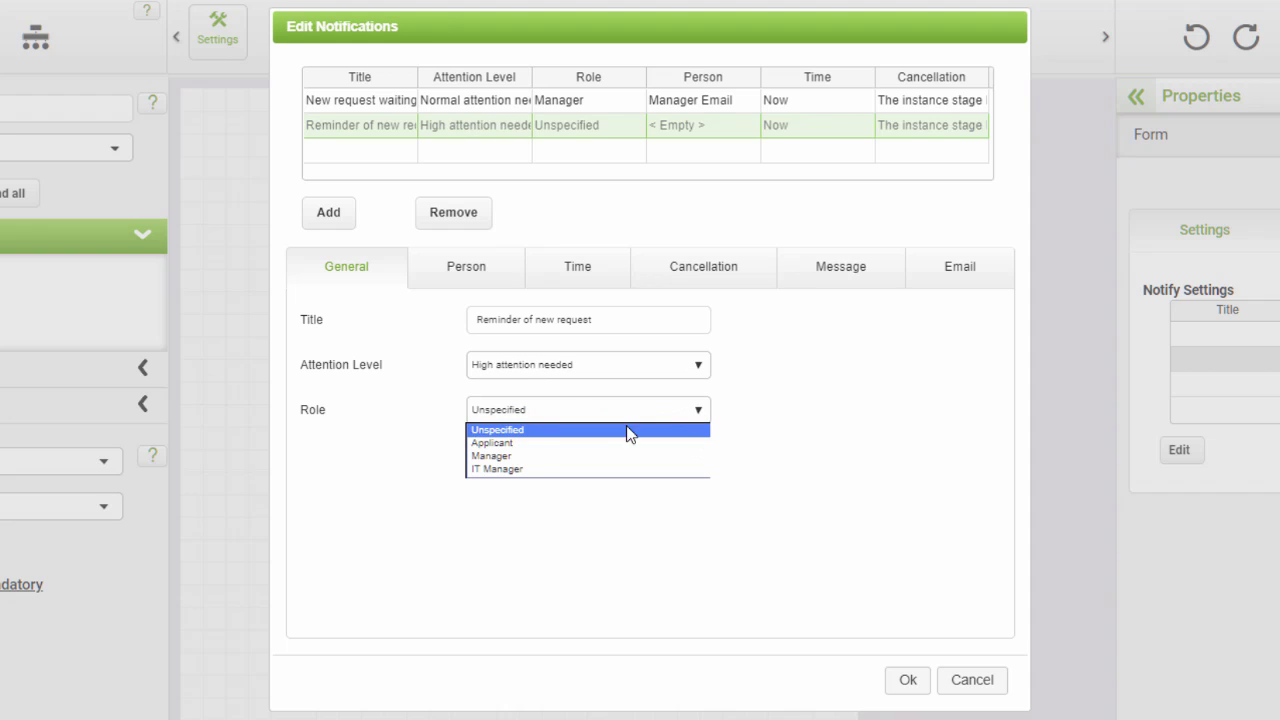
{"action": "left_click", "coordinate": [524, 459]}
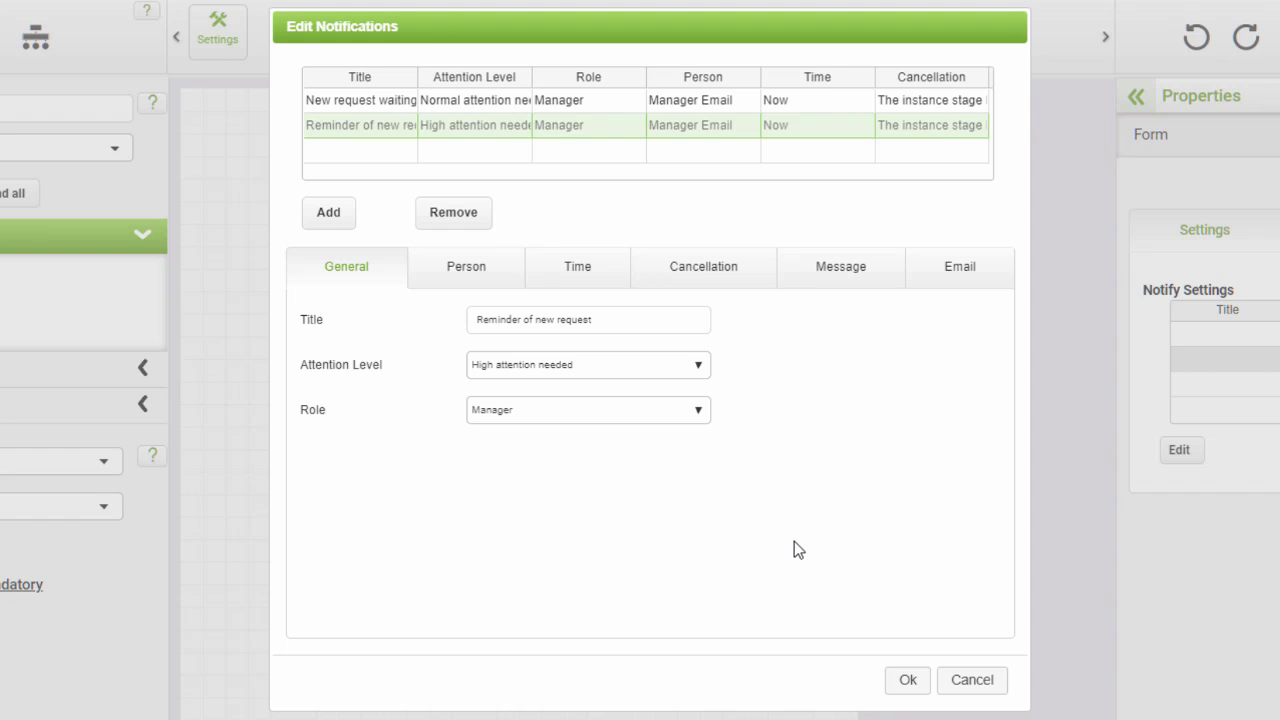
- Schedule the reminder notification to be sent after a fixed period of 2 Working Days
{"action": "left_click", "coordinate": [583, 272]}
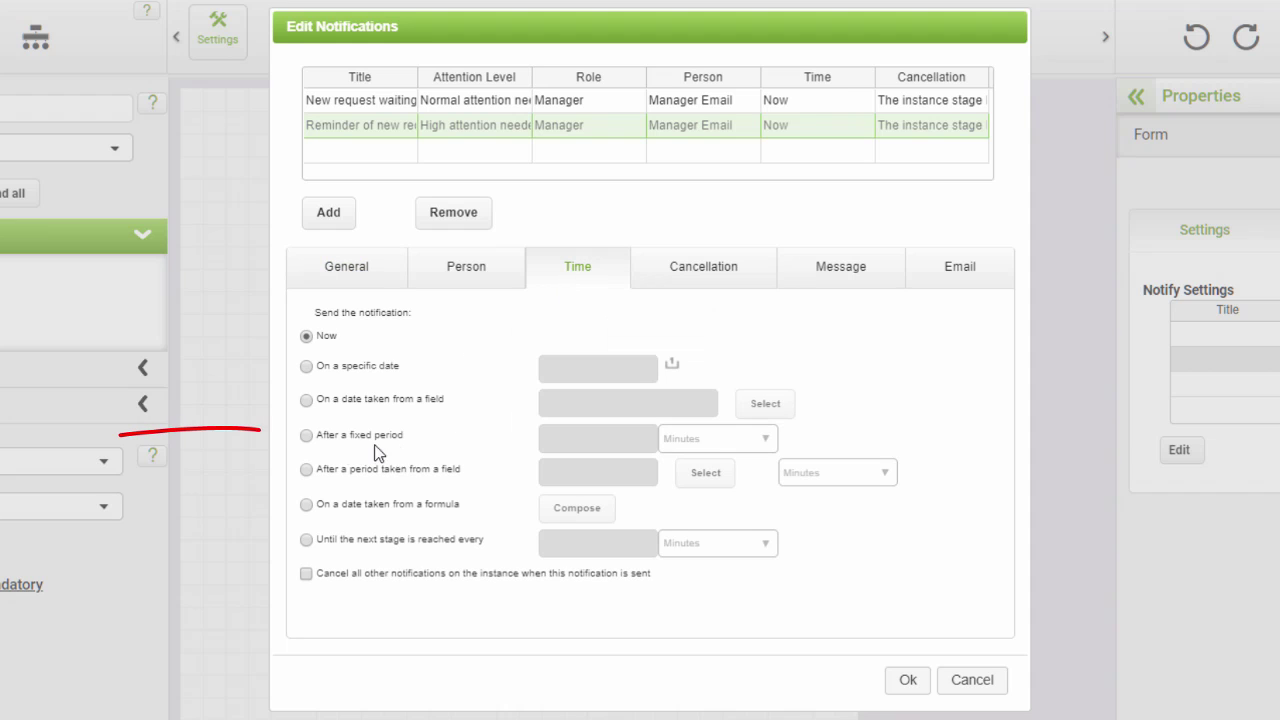
{"action": "left_click", "coordinate": [307, 437]}
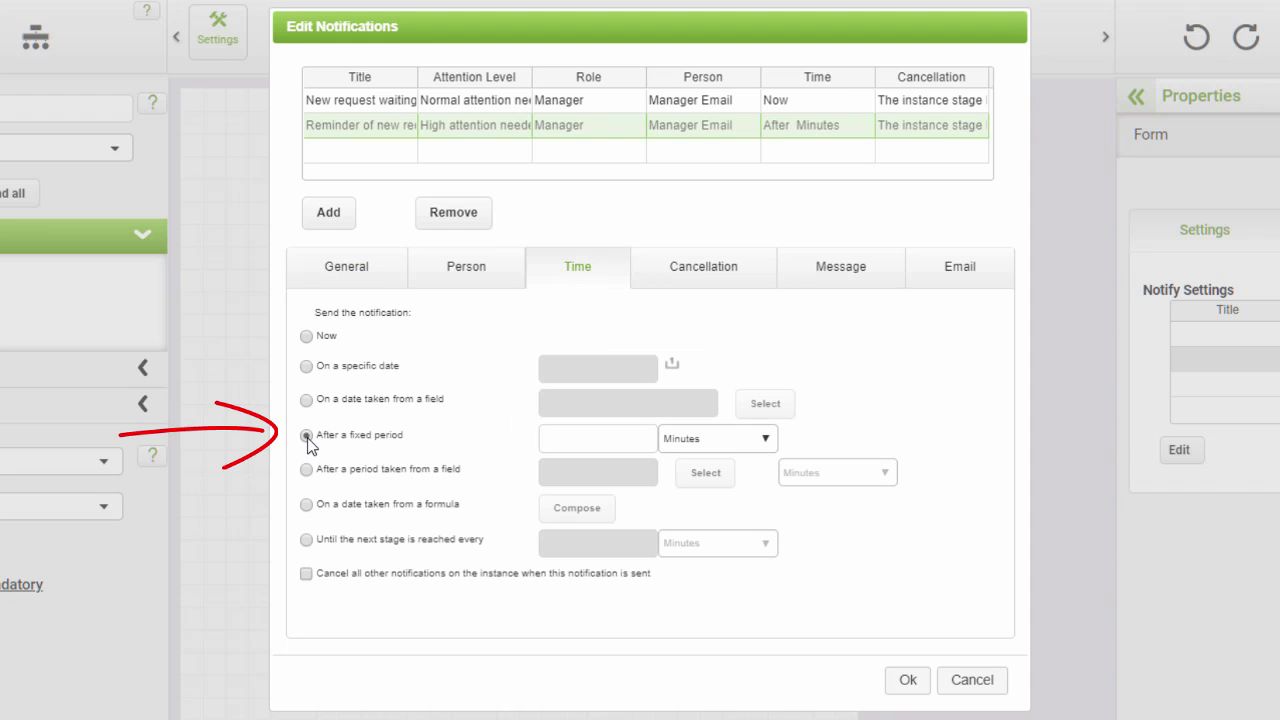
{"action": "left_click", "coordinate": [618, 440]}
{"action": "type", "text": "2"}
{"action": "left_click", "coordinate": [768, 440]}
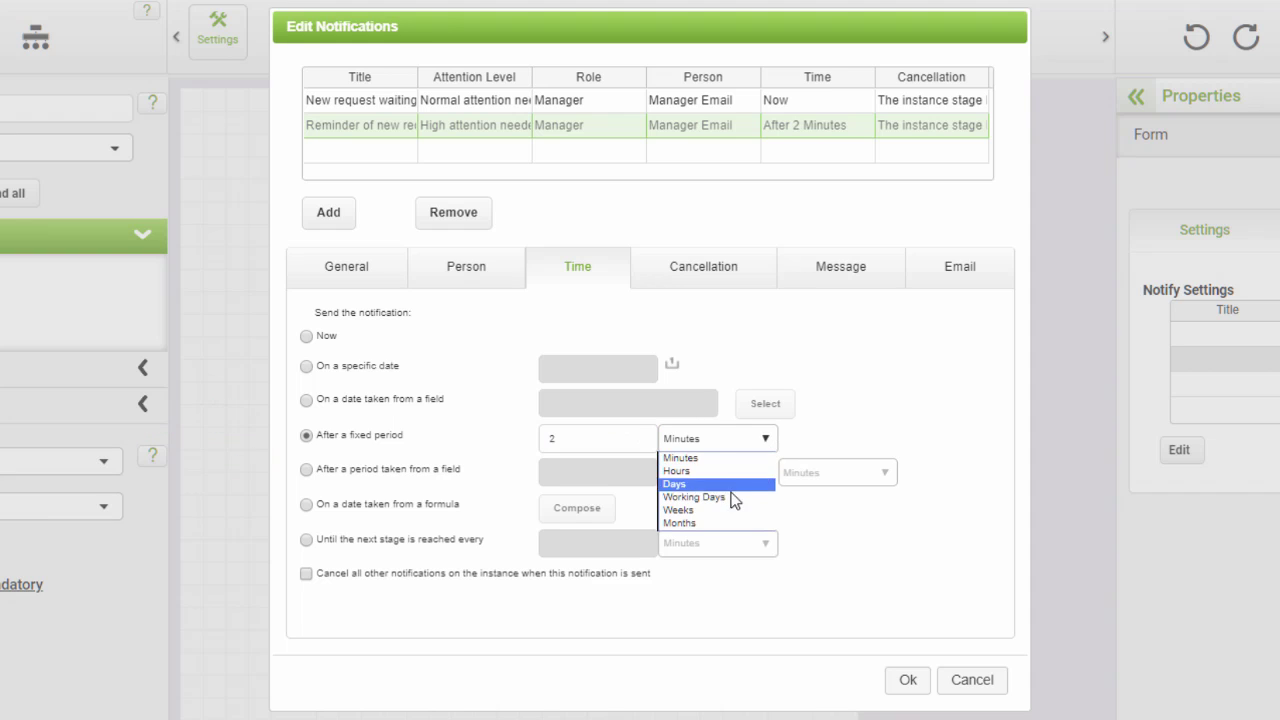
{"action": "left_click", "coordinate": [735, 498]}
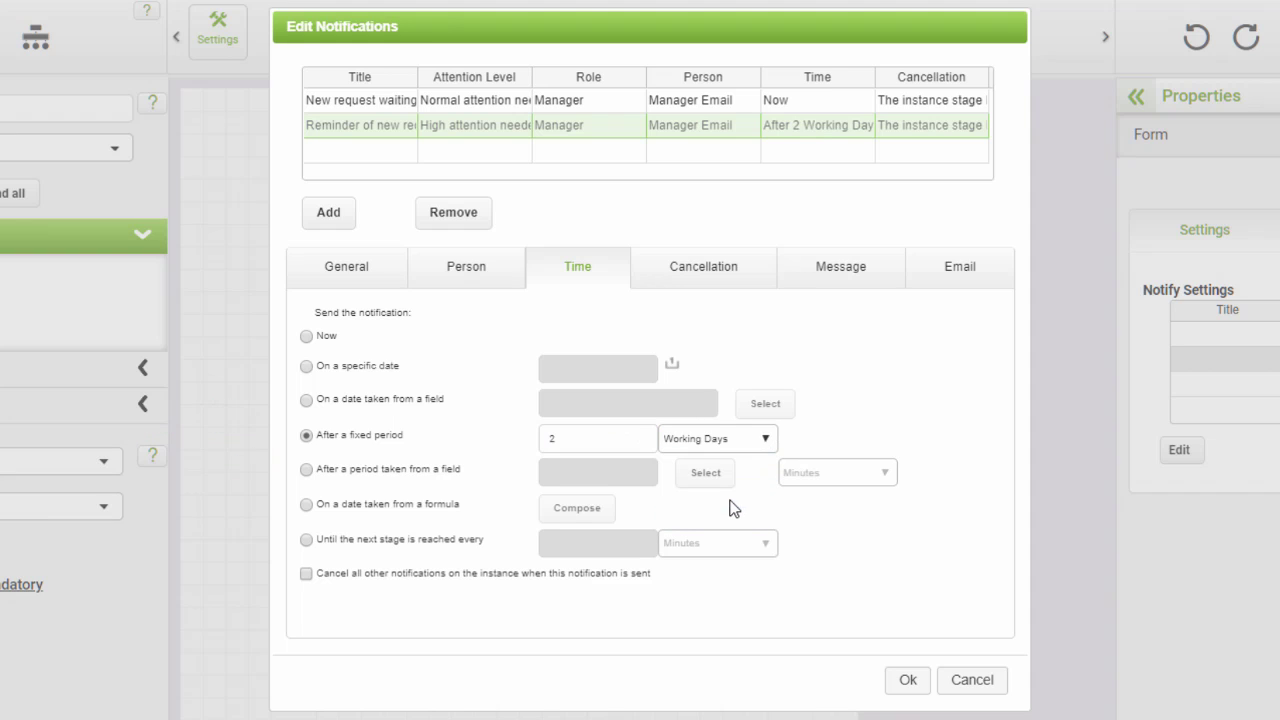
- Review the reminder's cancellation settings and set its email subject to "Reminder of Capex Request"
{"action": "left_click", "coordinate": [696, 270]}
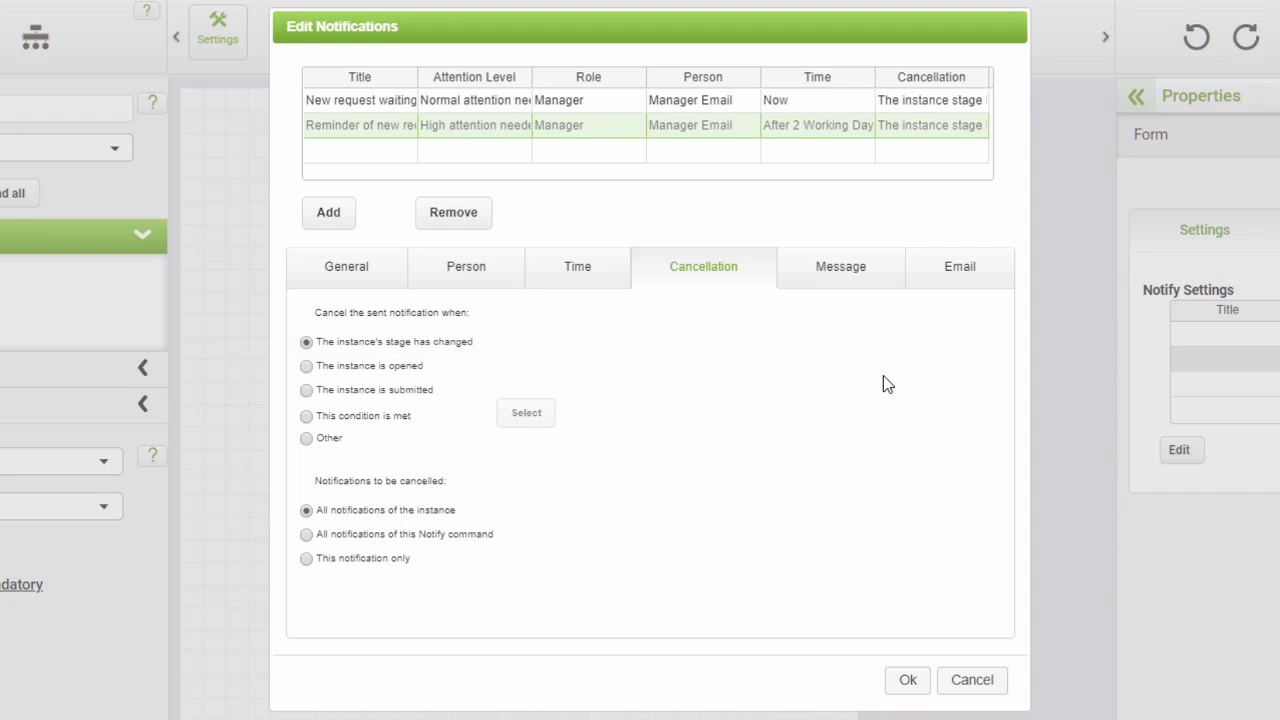
{"action": "left_click", "coordinate": [837, 272]}
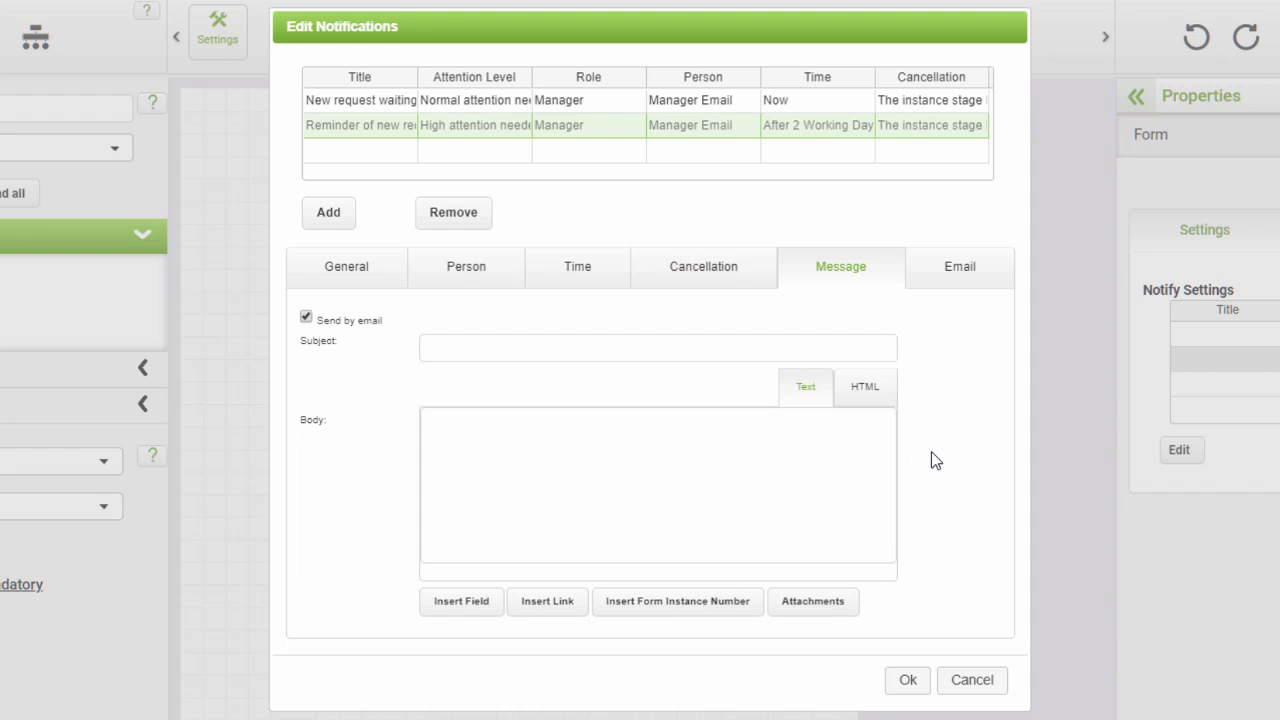
{"action": "left_click", "coordinate": [575, 348]}
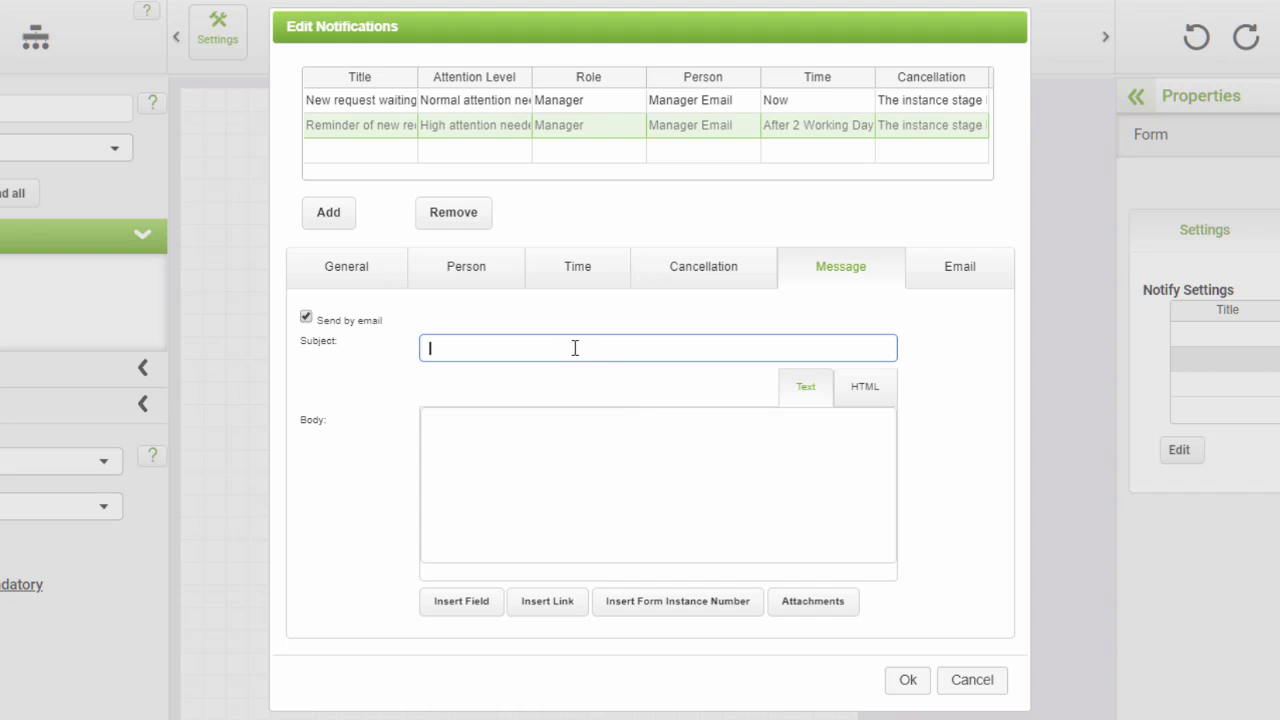
{"action": "type", "text": "Reminder of Capex Request"}
- Copy the full message body of the new request notification into the body of the reminder notification
{"action": "left_click", "coordinate": [612, 427]}
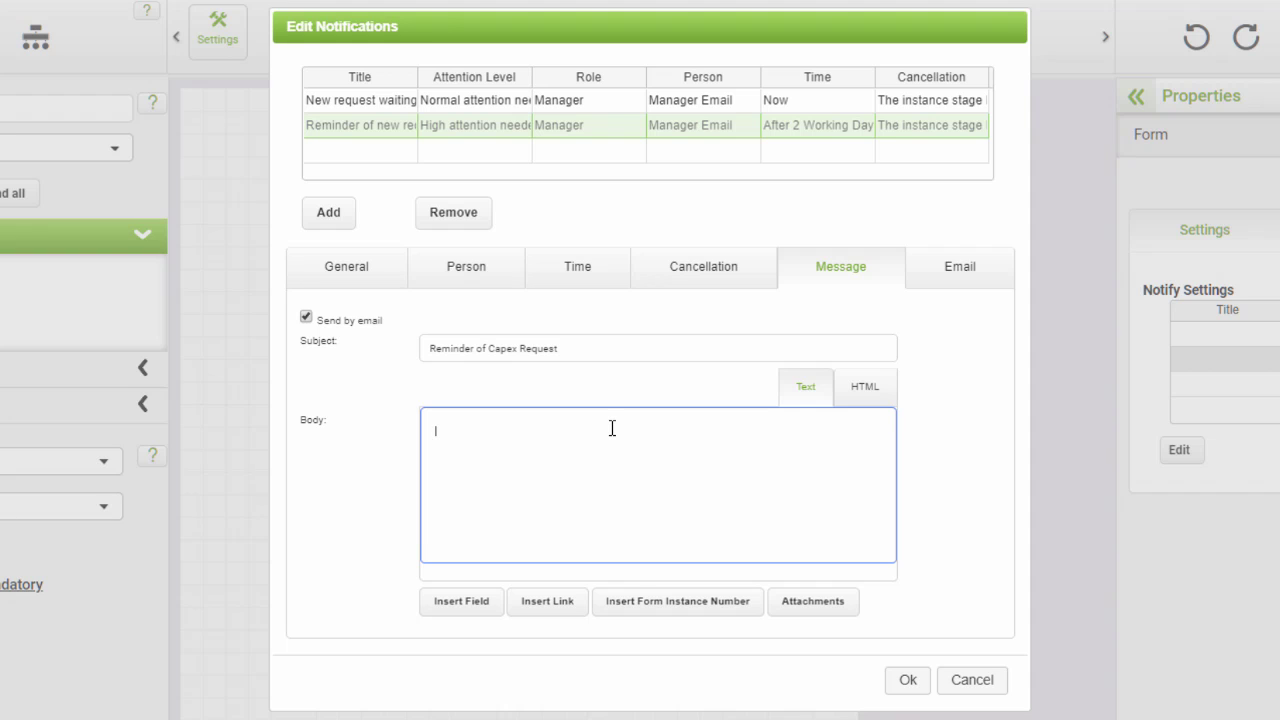
{"action": "left_click", "coordinate": [356, 104]}
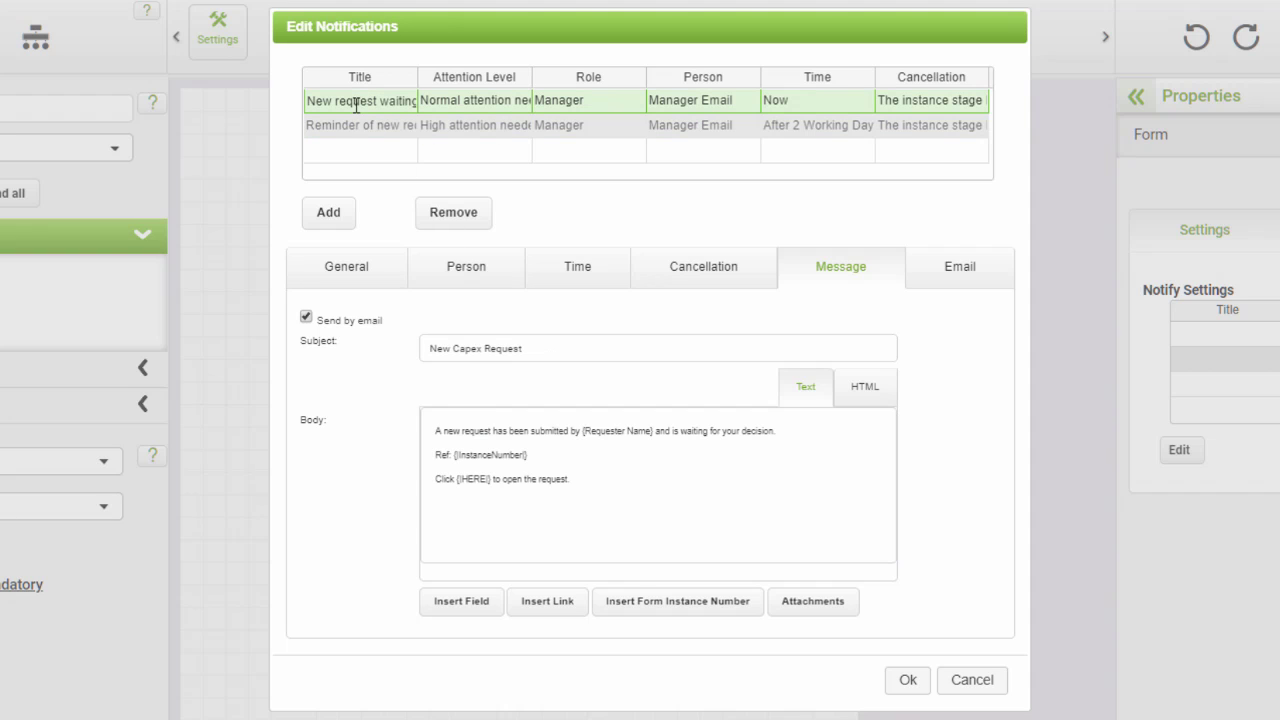
{"action": "left_click_drag", "start_coordinate": [575, 482], "coordinate": [434, 432]}
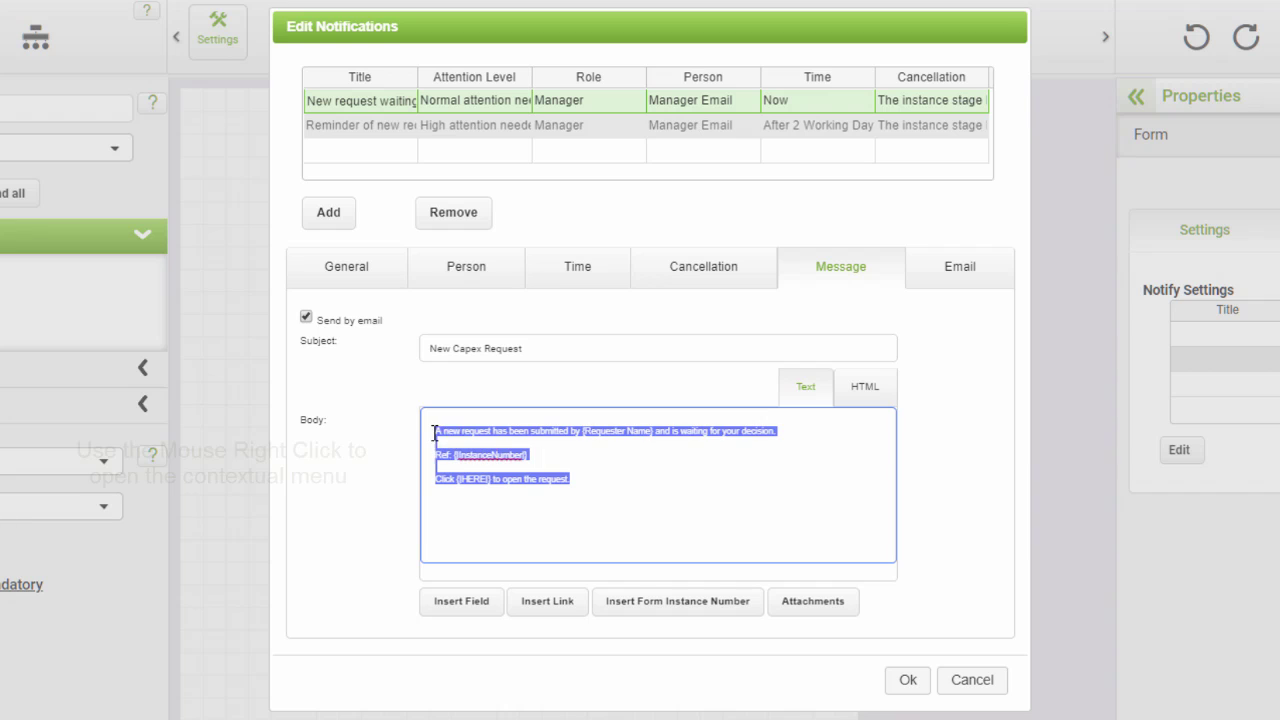
{"action": "right_click", "coordinate": [471, 434]}
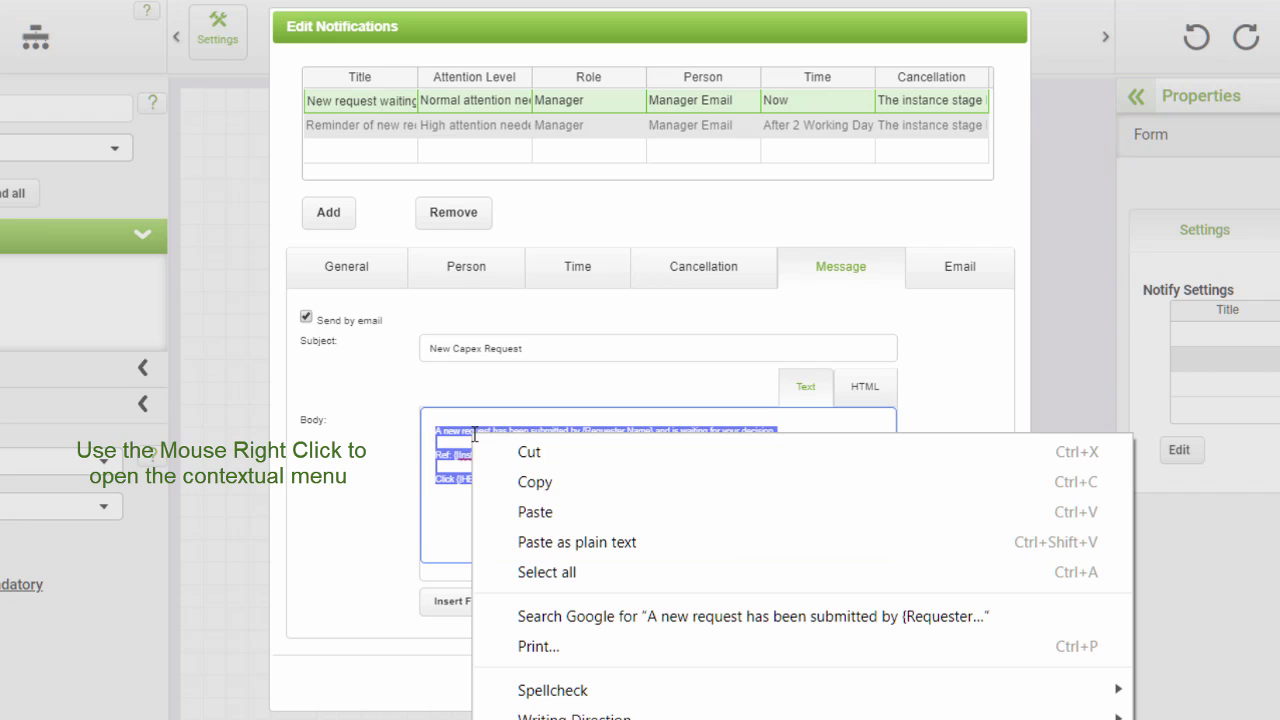
{"action": "left_click", "coordinate": [535, 483]}
{"action": "left_click", "coordinate": [355, 128]}
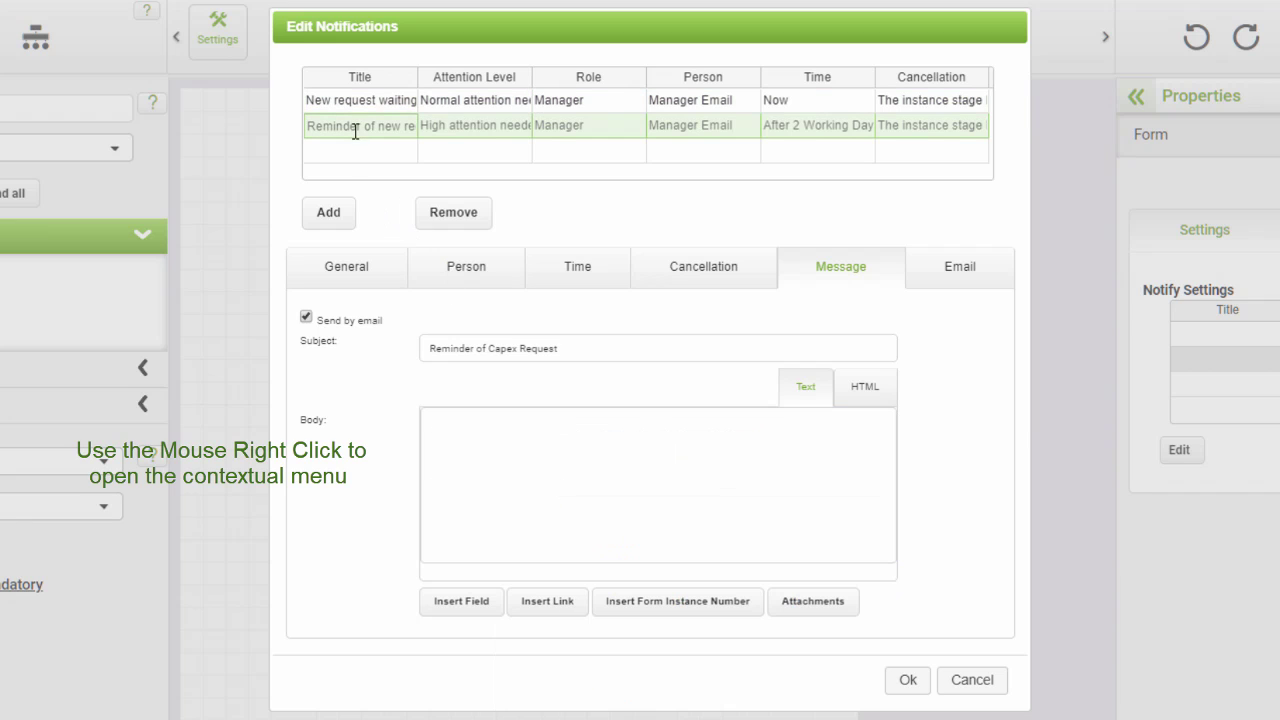
{"action": "left_click", "coordinate": [467, 426]}
{"action": "right_click", "coordinate": [464, 428]}
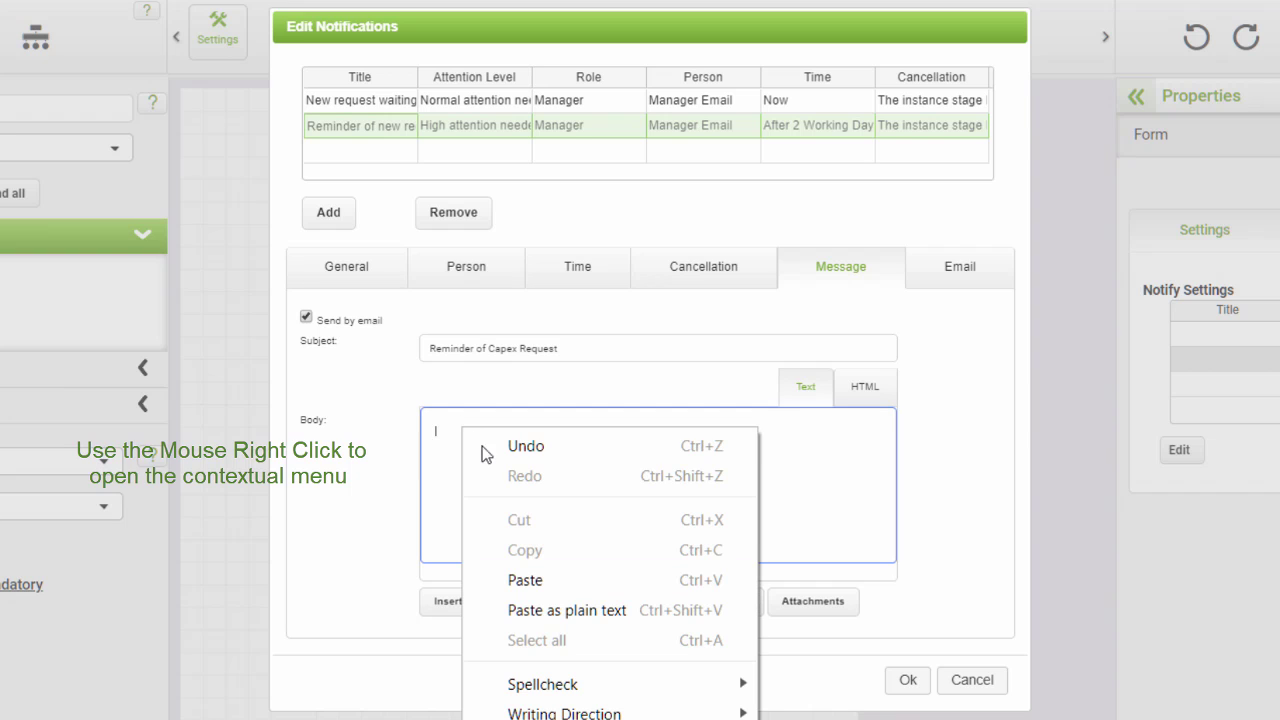
{"action": "left_click", "coordinate": [530, 583]}
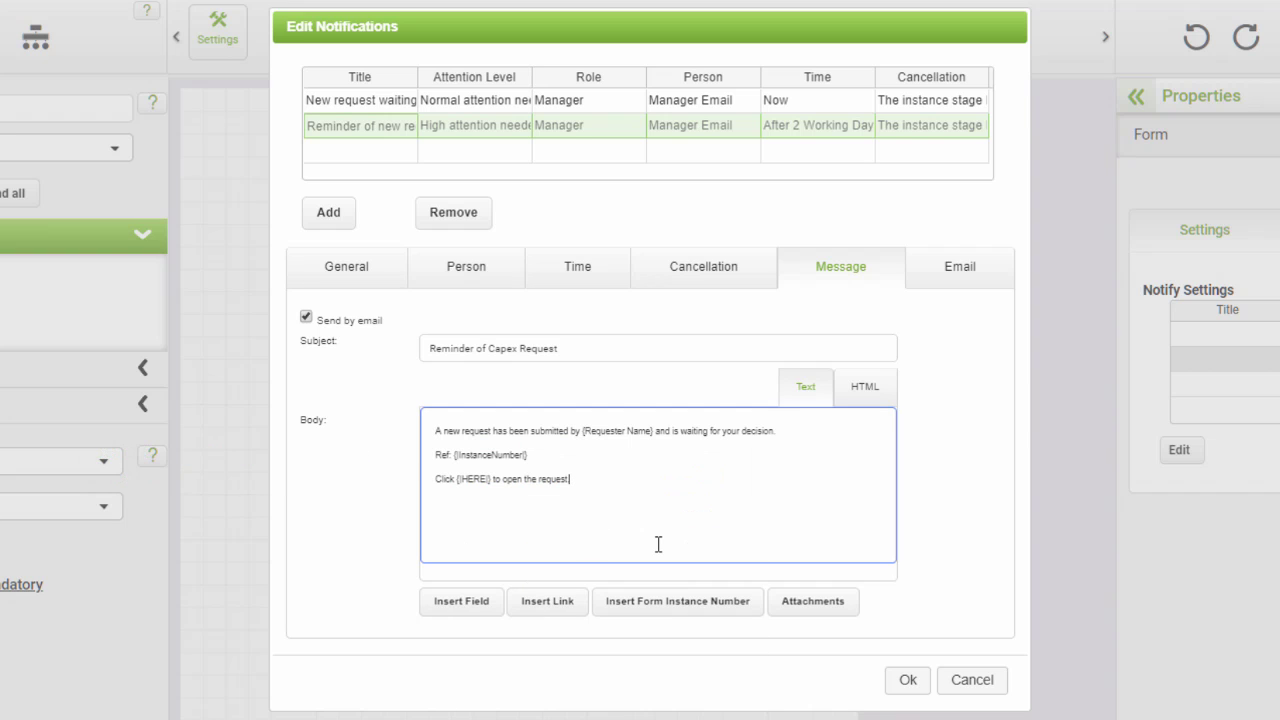